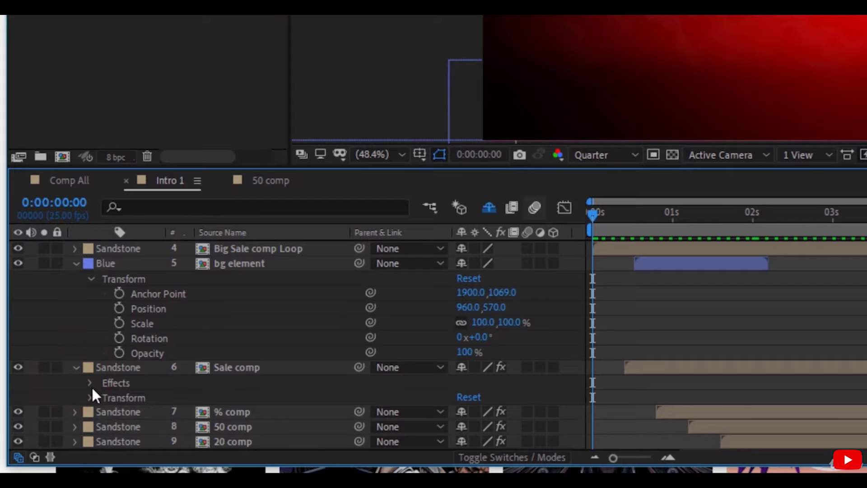
- Collapse the expanded properties of both upper bg element layers and the Sale comp layer in the Intro 1 timeline
left_click(91, 395)
scroll(97, 387, "down", 5)
scroll(96, 387, "up", 6)
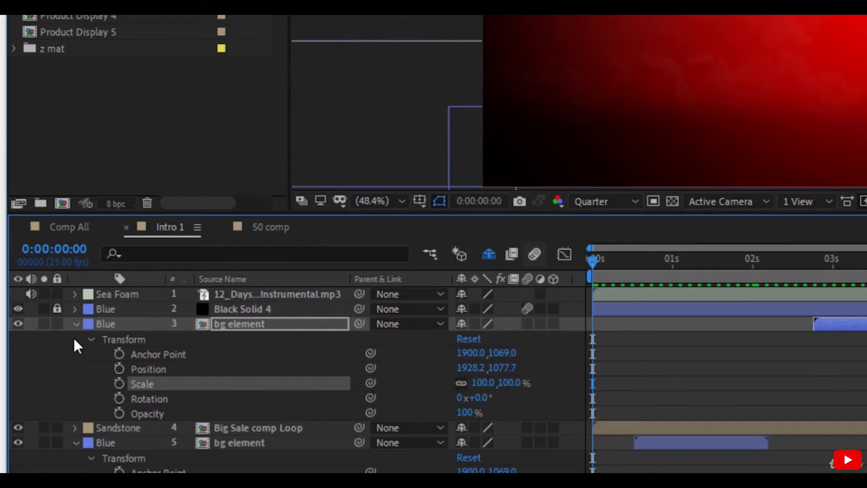
left_click(74, 323)
left_click(76, 354)
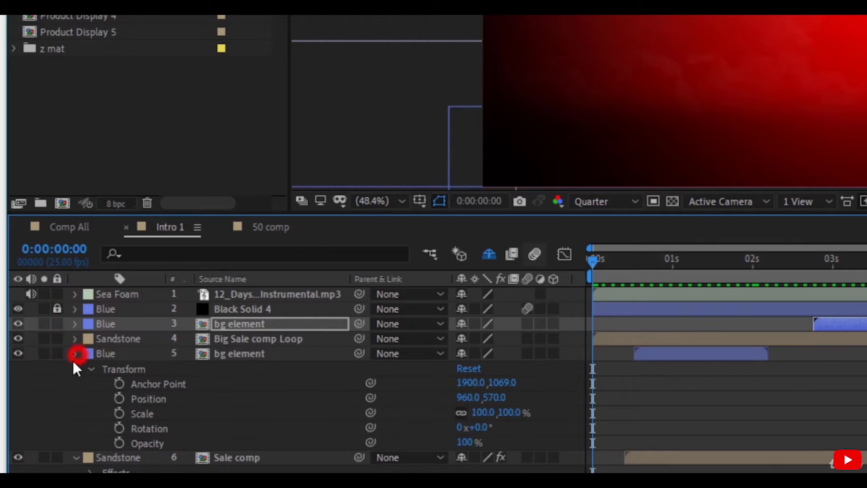
left_click(75, 368)
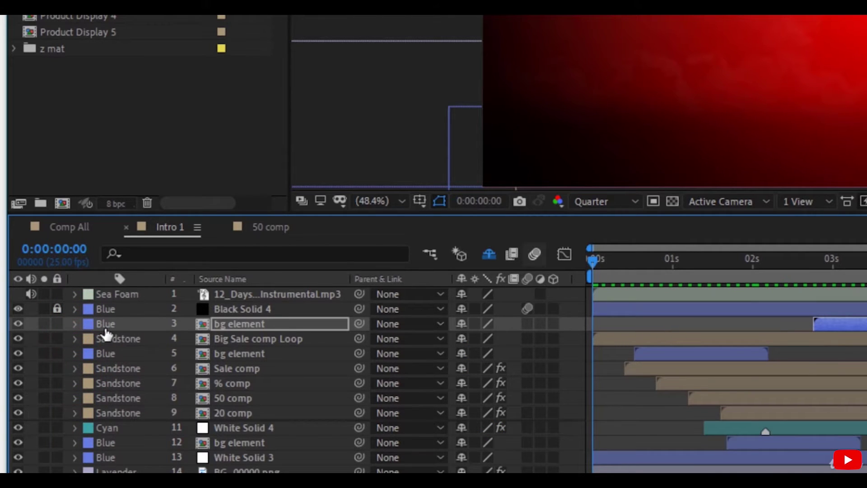
- Show only the Scale, Anchor Point, Position, Opacity and Rotation property of bg element layer 3, one after another
key("s")
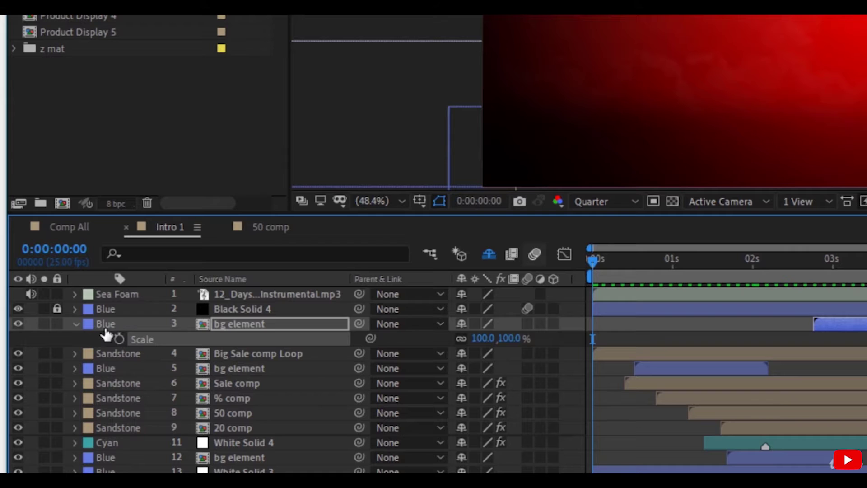
key("a")
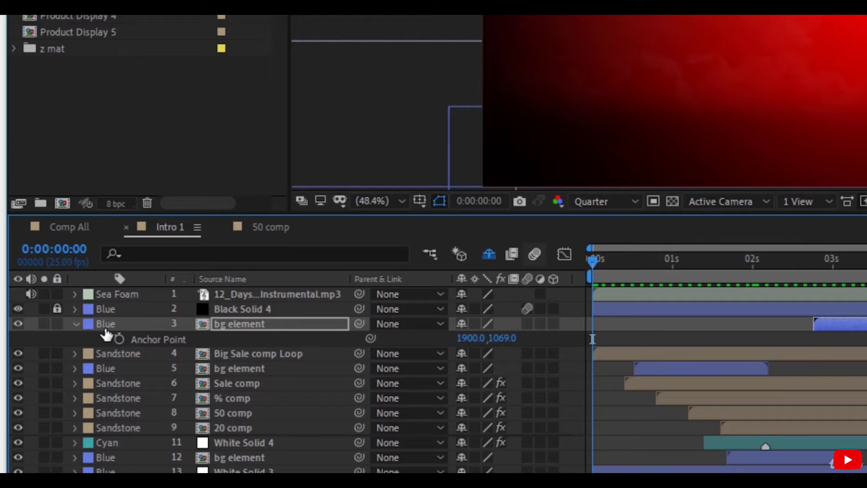
key("p")
key("t")
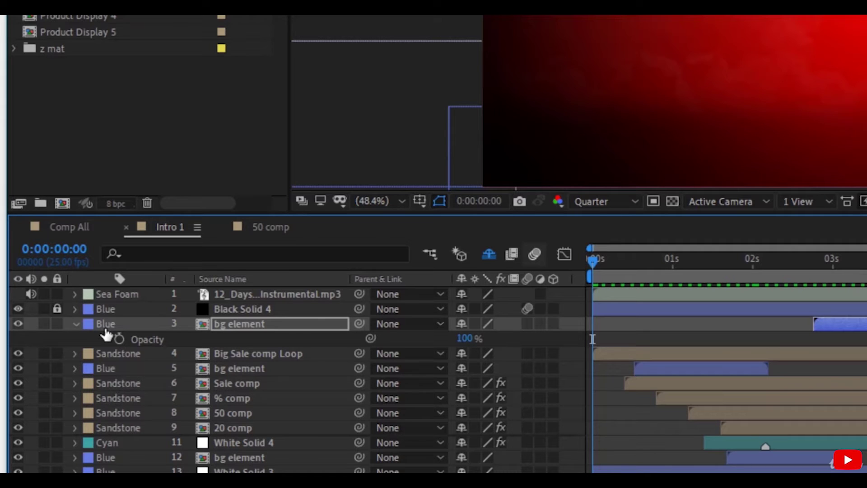
key("r")
- Add Position and Anchor Point to the properties displayed for bg element layer 3 and toggle off its Opacity display
key("shift+p")
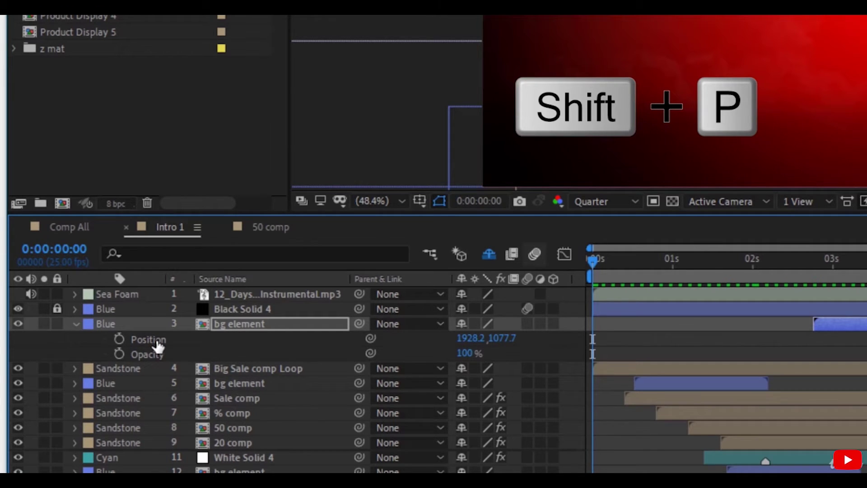
key("shift+p")
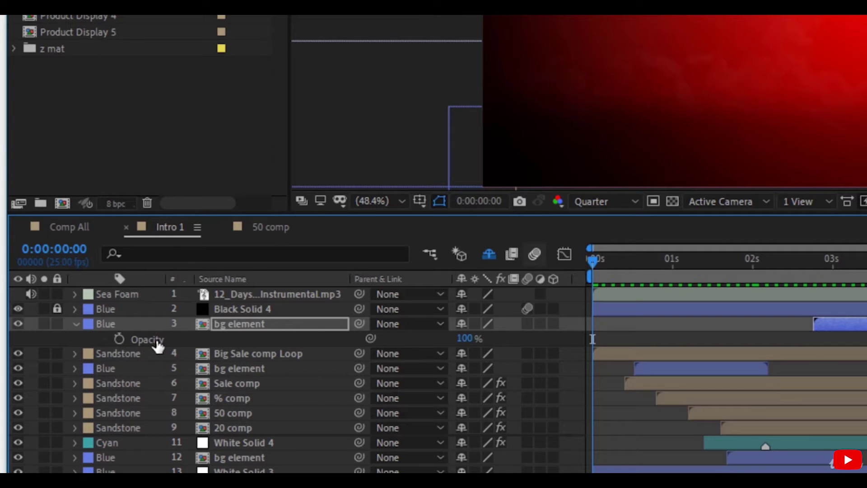
key("shift+p")
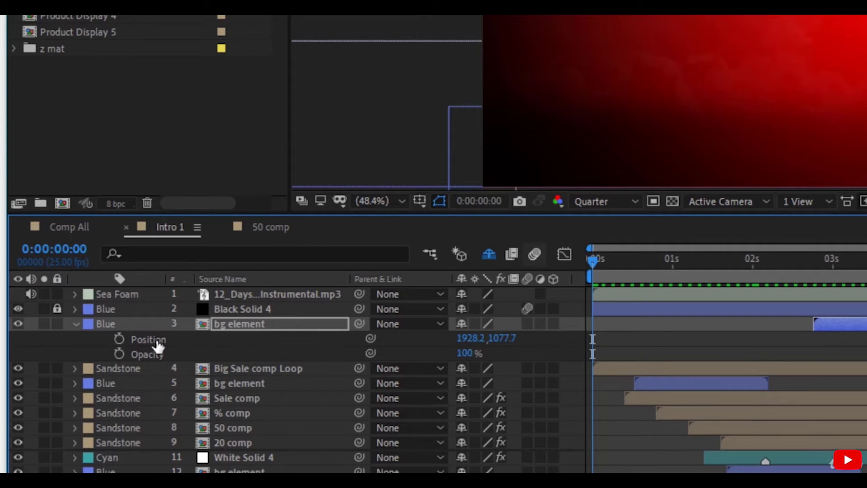
key("shift+a")
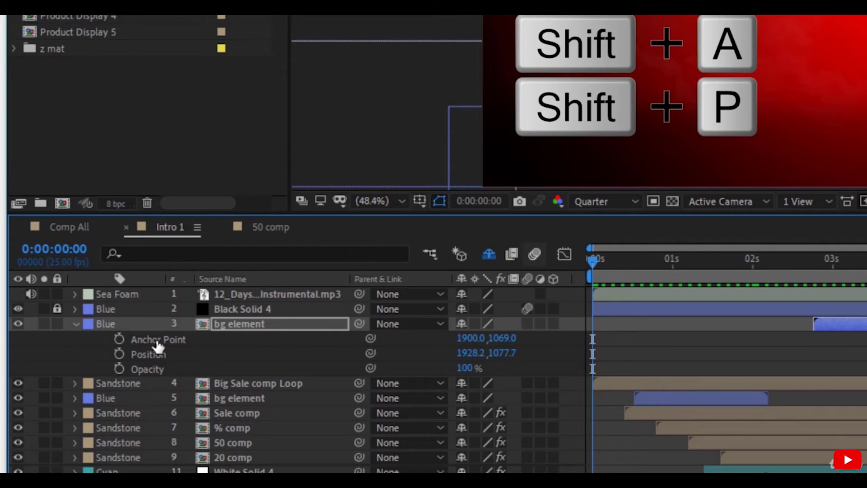
key("shift+t")
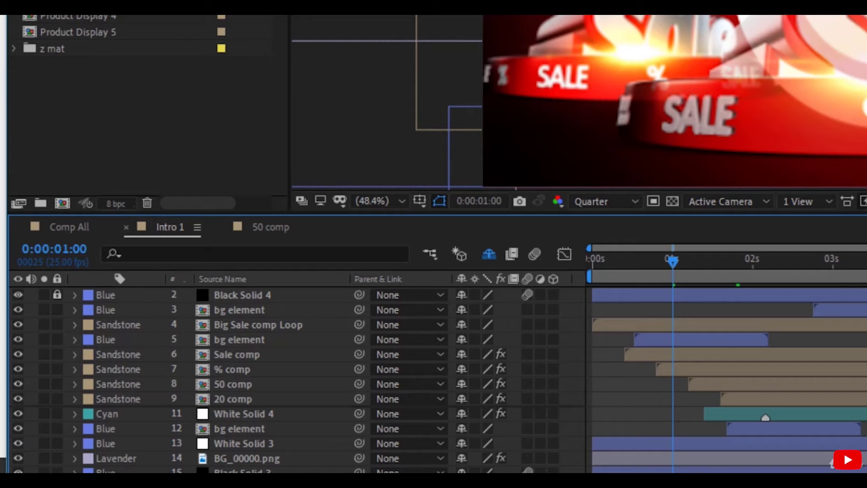
- Reveal the keyframed properties of the Big Sale comp Loop layer and display Scale alongside them
left_click(204, 326)
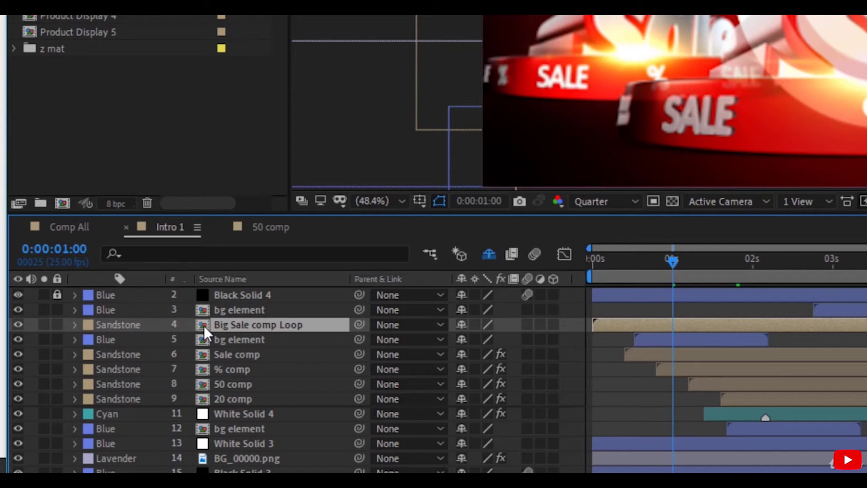
key("u")
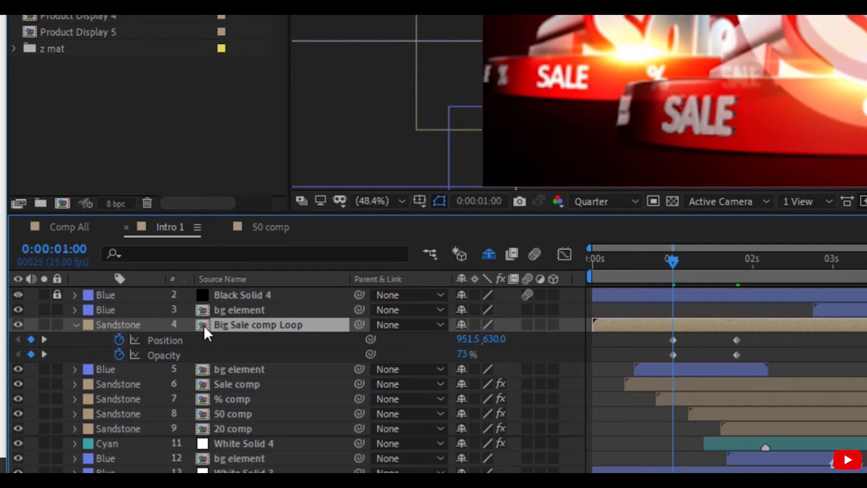
key("shift+s")
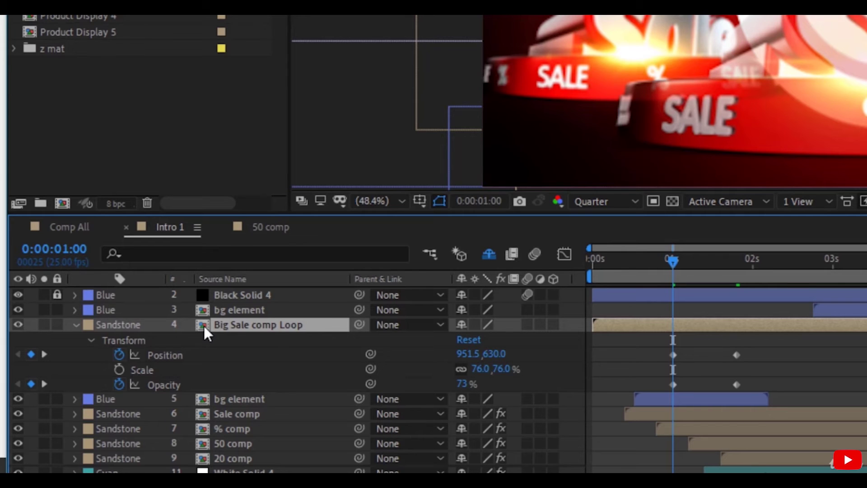
- Select and collapse all layers, and reveal their keyframed and modified properties to review them
key("ctrl+a")
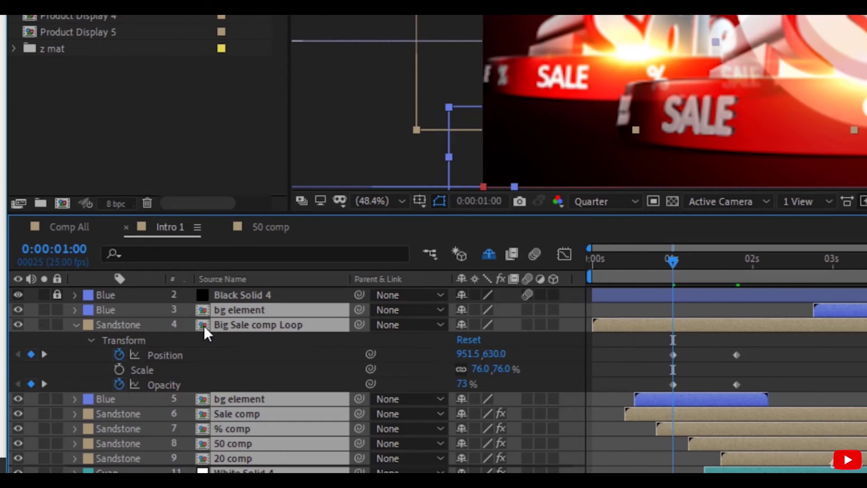
key("ctrl+grave")
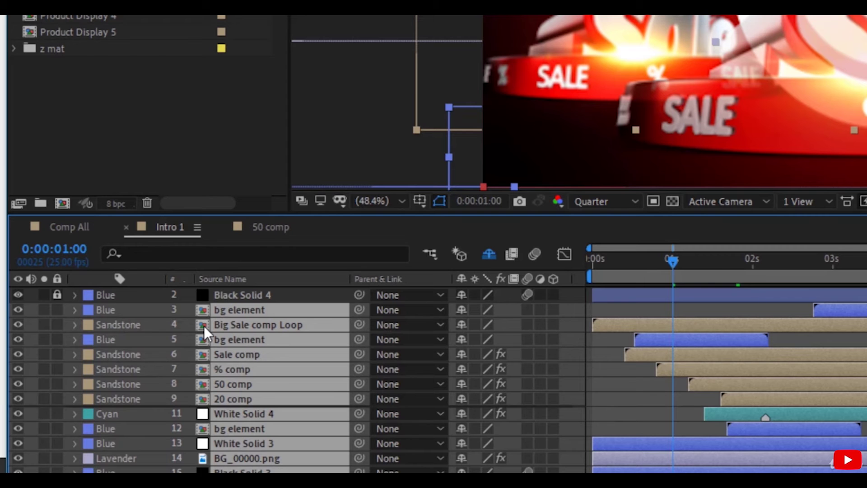
key("u")
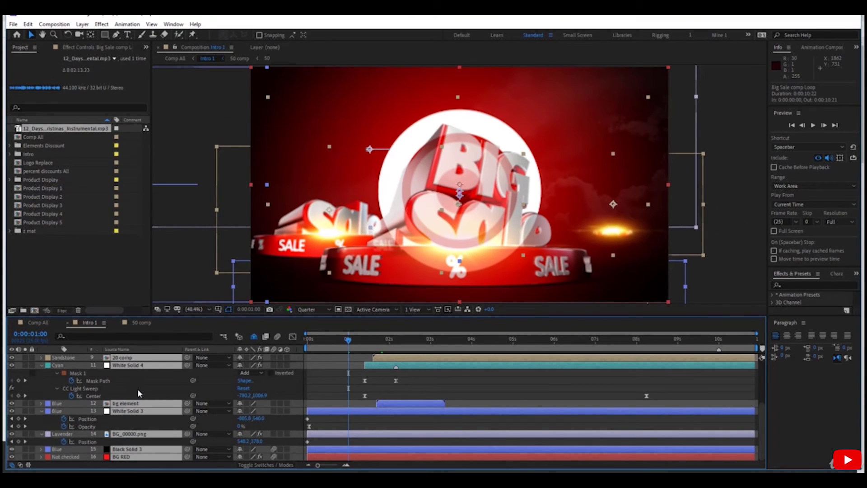
scroll(138, 389, "up", 8)
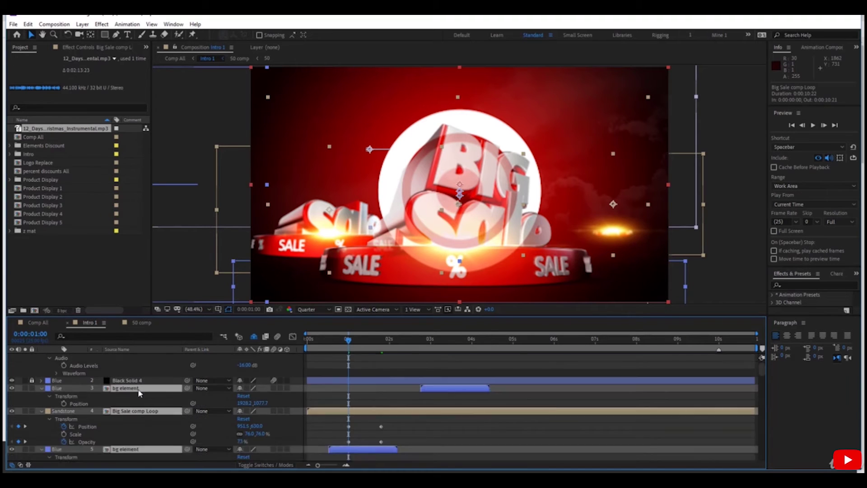
scroll(140, 393, "down", 8)
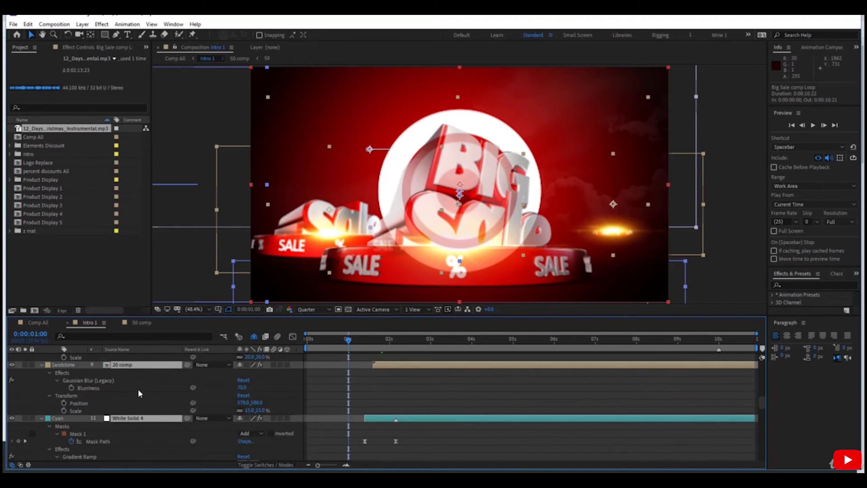
scroll(138, 393, "down", 3)
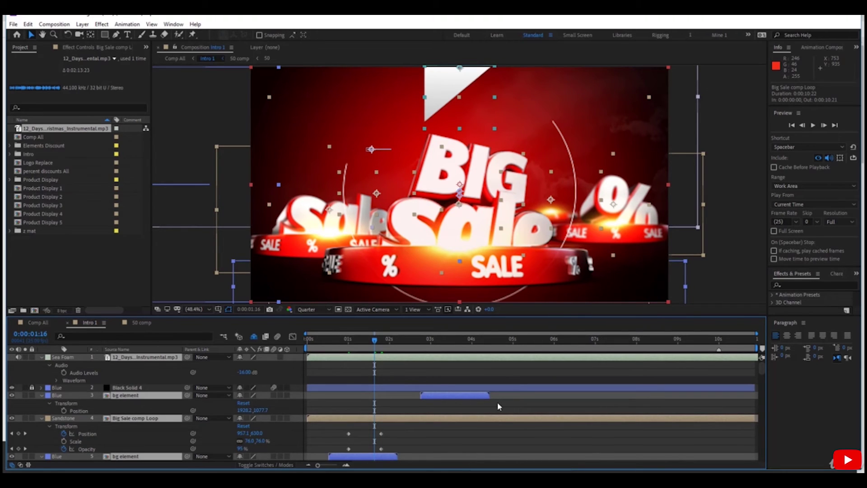
- Collapse the properties of all layers in the Intro 1 timeline and clear the layer selection
key("ctrl+a")
key("ctrl+grave")
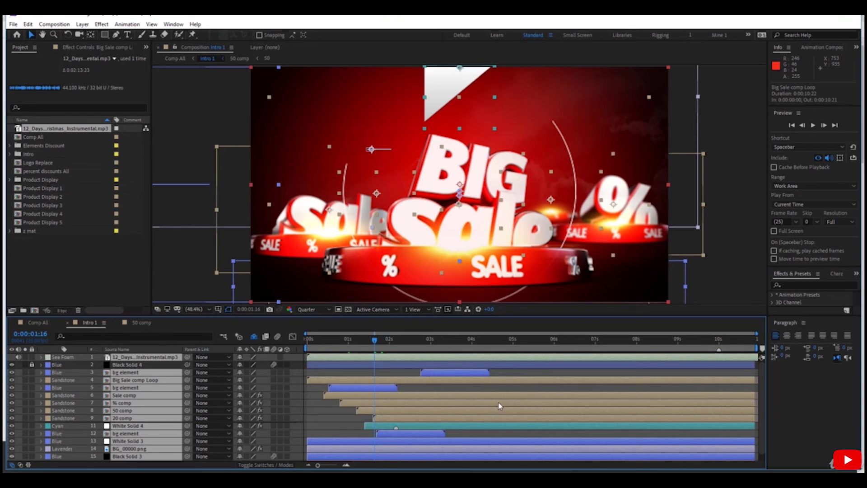
left_click(297, 403)
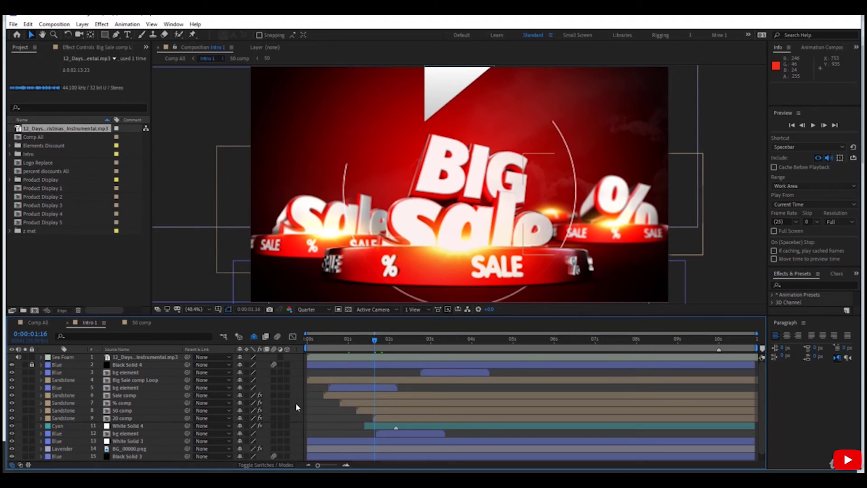
- Reveal the effects applied to all layers and look through them down to the BG RED layer
key("ctrl+a")
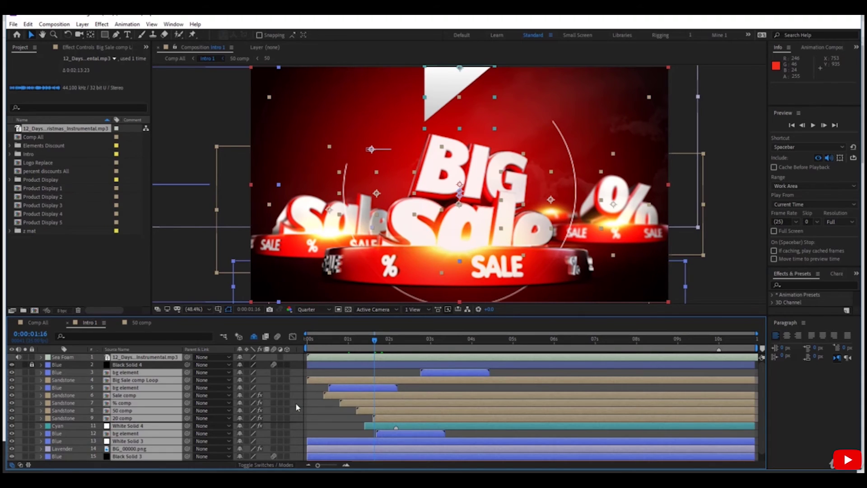
key("e")
scroll(276, 397, "down", 1)
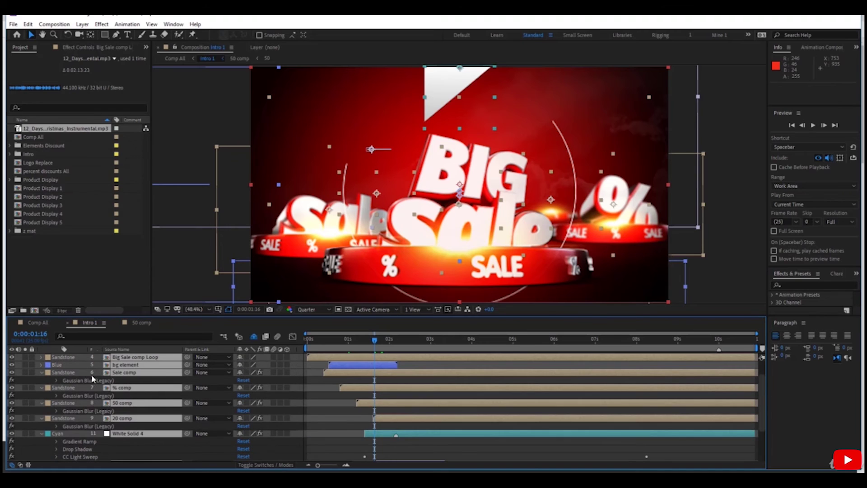
scroll(84, 393, "down", 1)
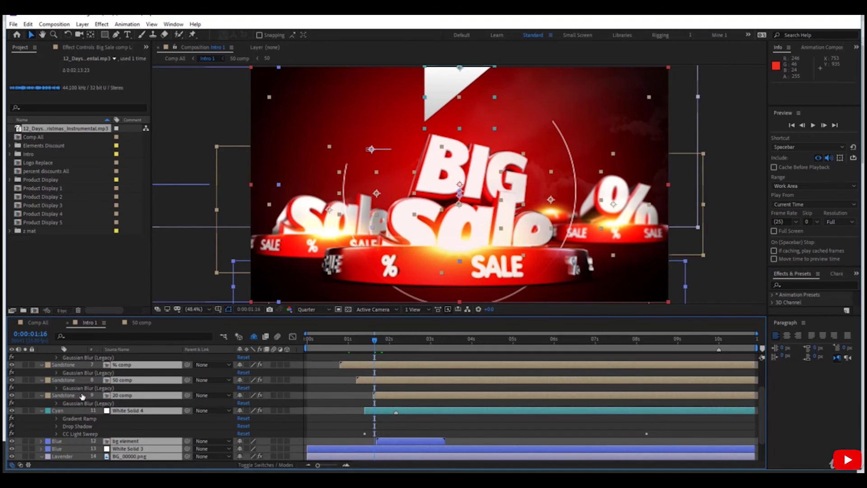
scroll(83, 392, "up", 1)
scroll(85, 418, "down", 1)
scroll(79, 426, "down", 1)
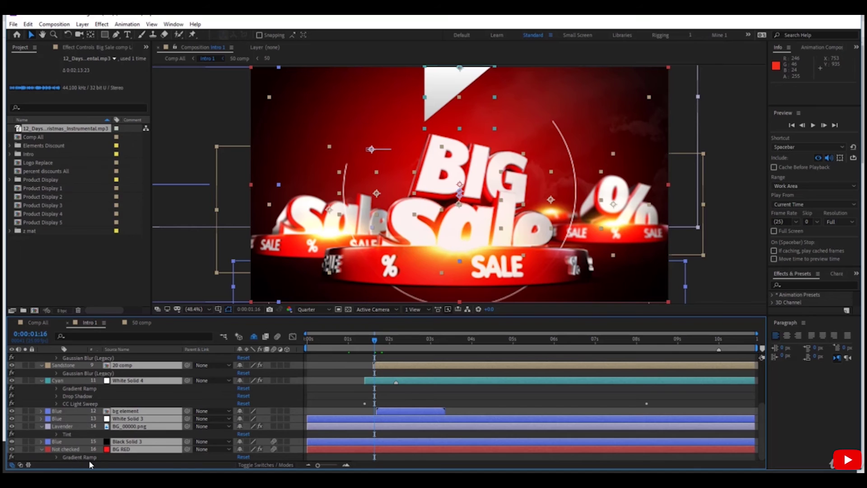
scroll(94, 460, "up", 4)
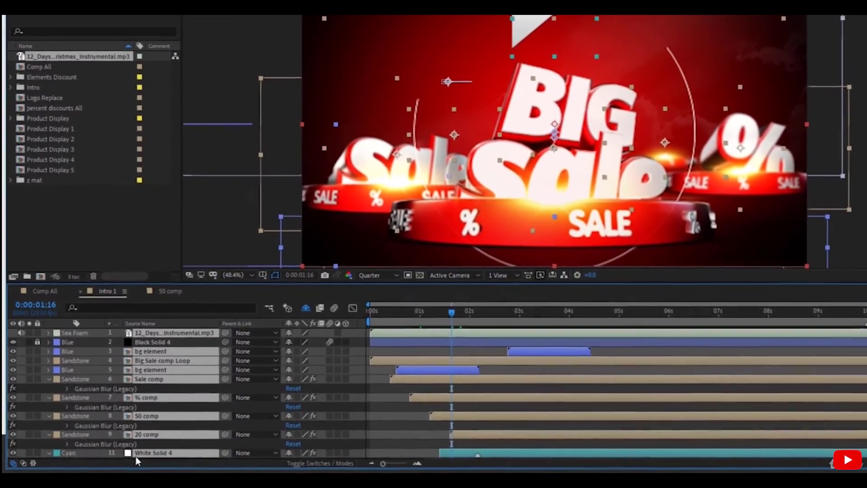
- Reveal the expressions on all selected layers, switching back to their effects once, and collapse the 20 comp layer
key("e")
key("e")
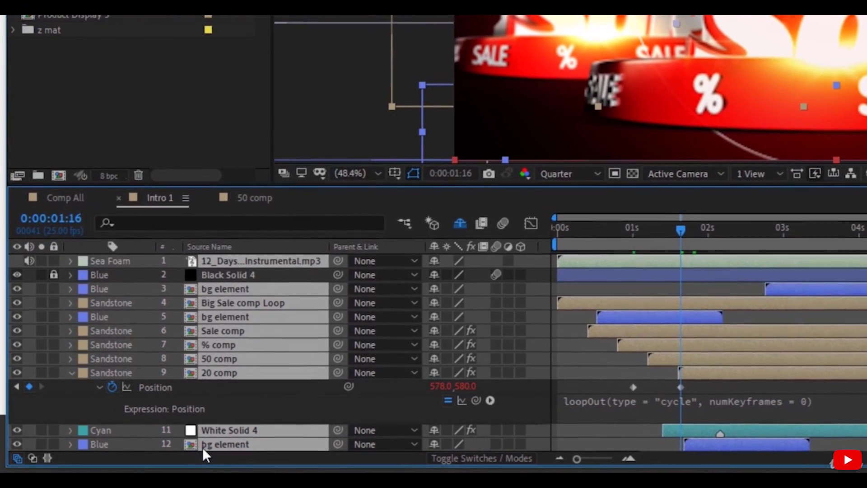
key("e")
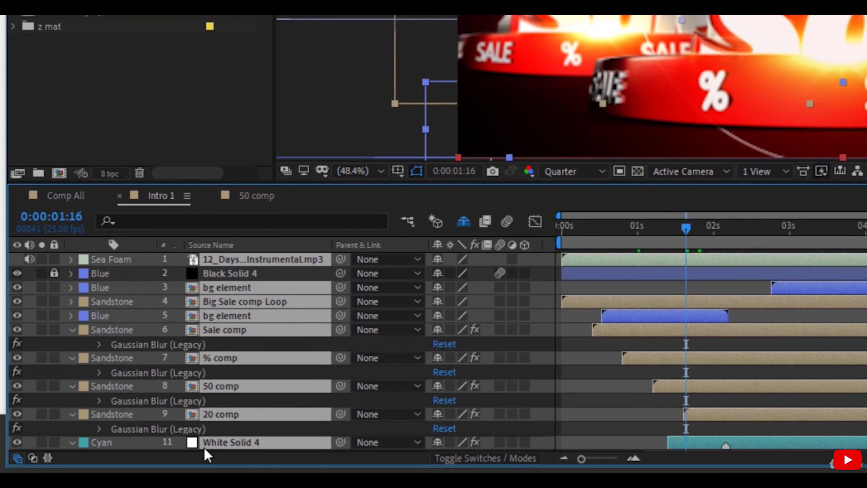
key("e")
key("e")
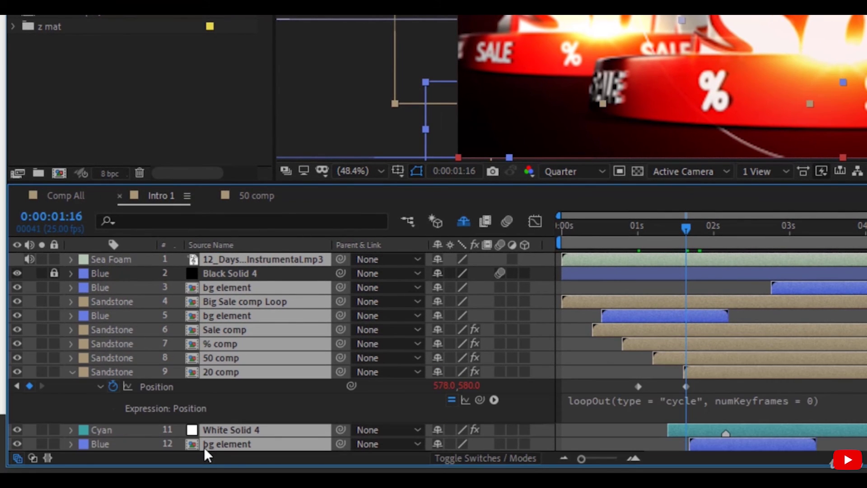
left_click(70, 372)
scroll(268, 374, "down", 1)
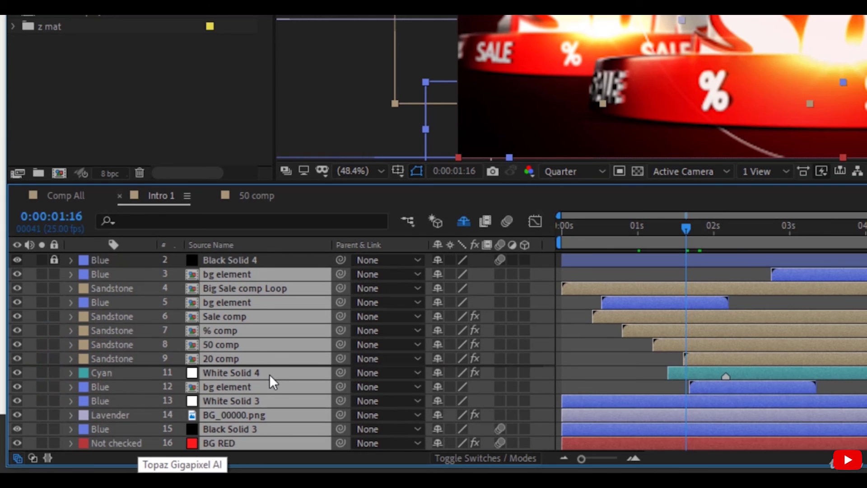
scroll(269, 374, "up", 1)
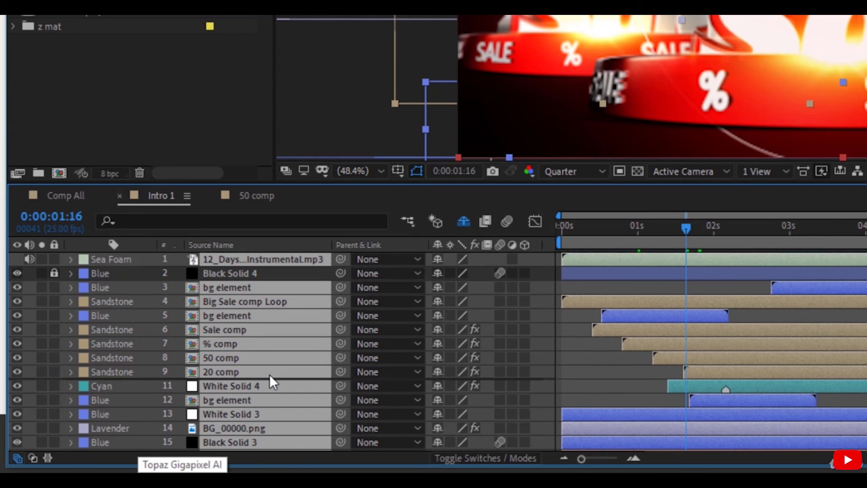